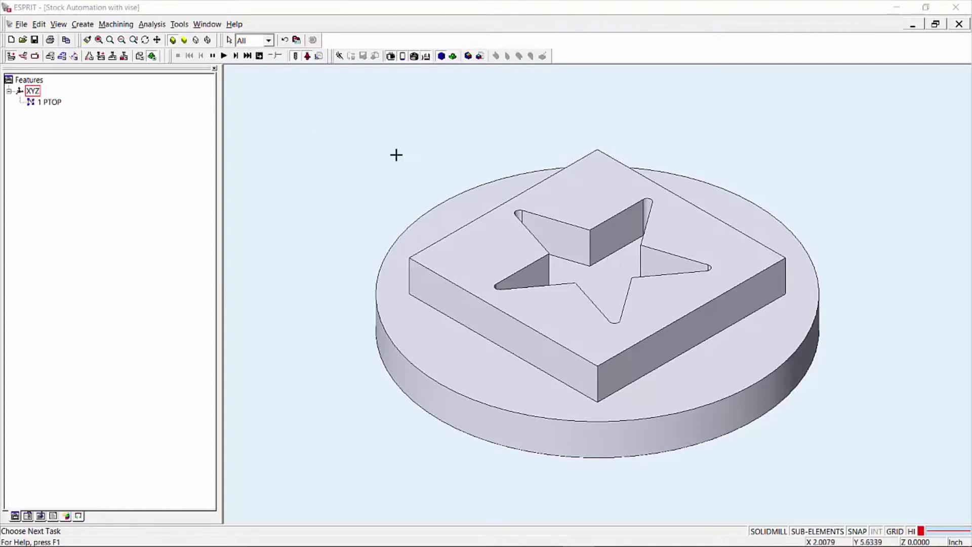
Add a Facing operation on the square island's top face with Stock Automation set to No
{"action": "left_click", "coordinate": [484, 244]}
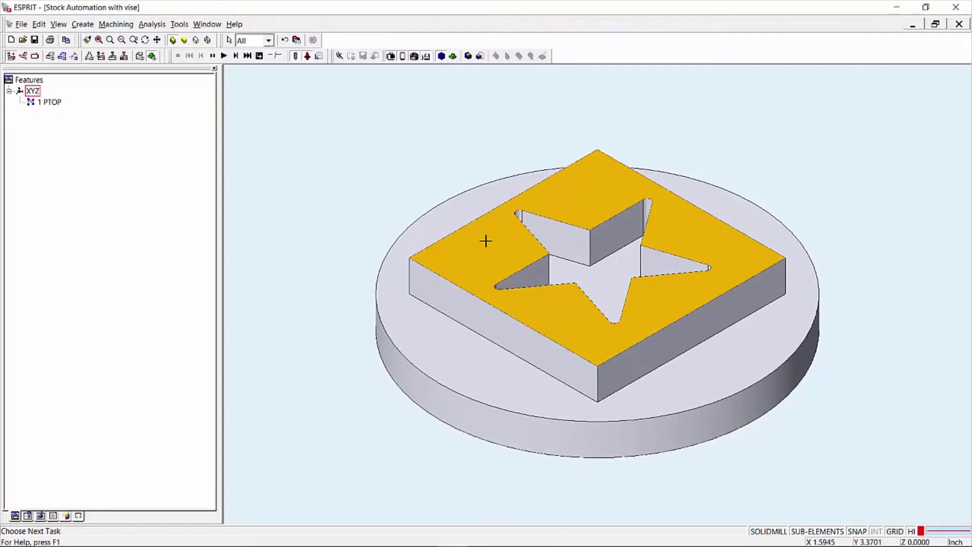
{"action": "left_click", "coordinate": [101, 56]}
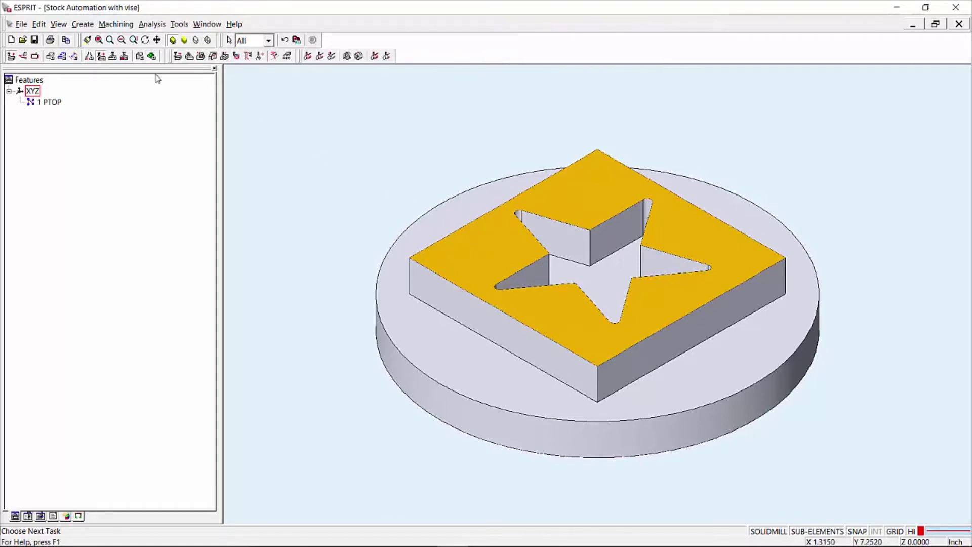
{"action": "left_click", "coordinate": [179, 57]}
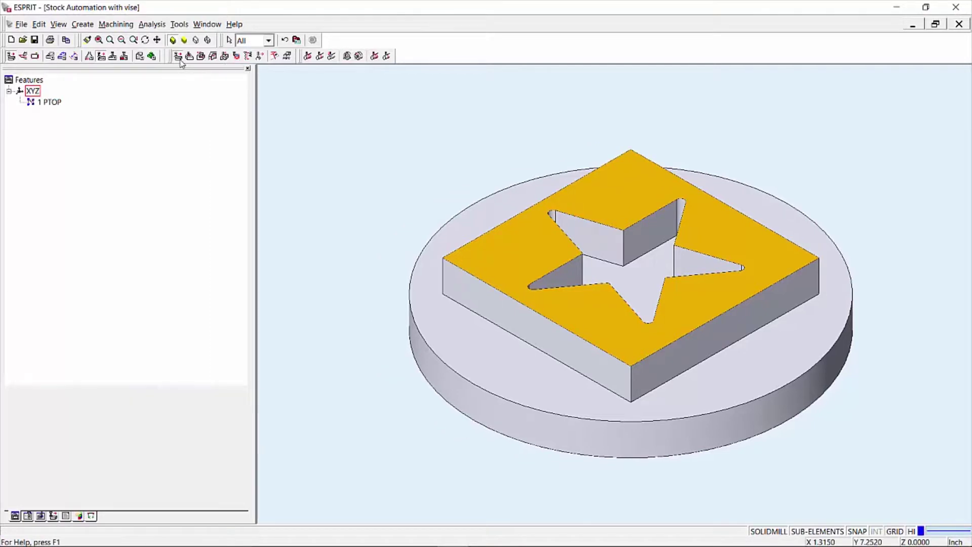
{"action": "left_click", "coordinate": [152, 317]}
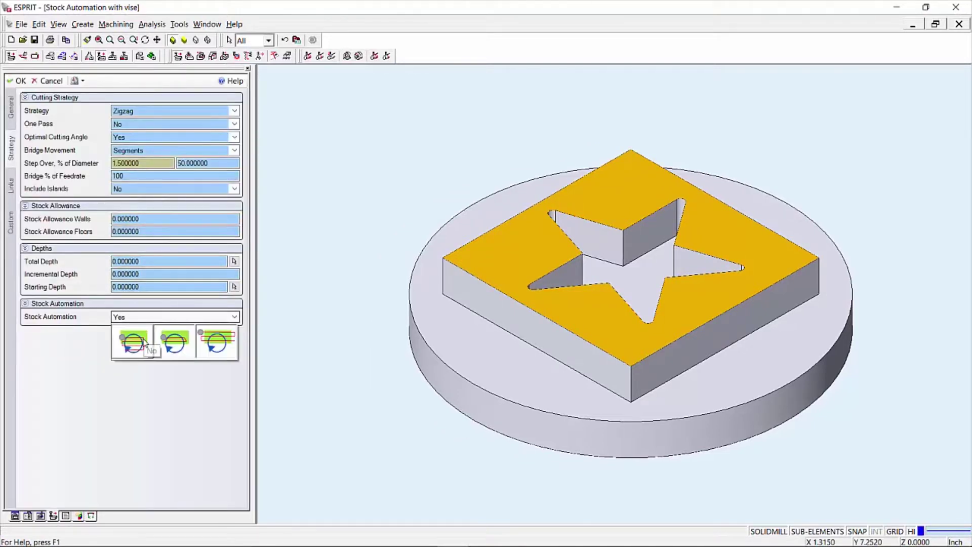
{"action": "left_click", "coordinate": [152, 345]}
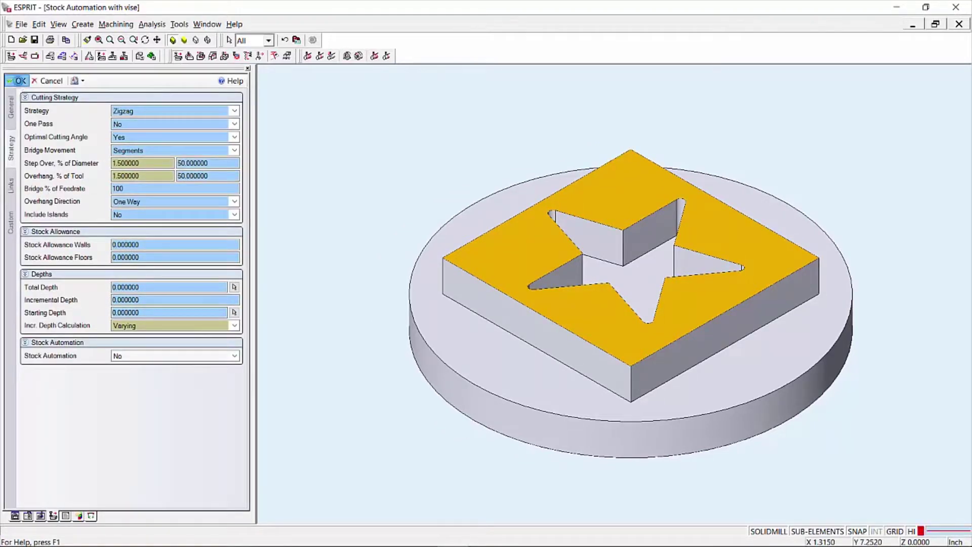
{"action": "left_click", "coordinate": [18, 81]}
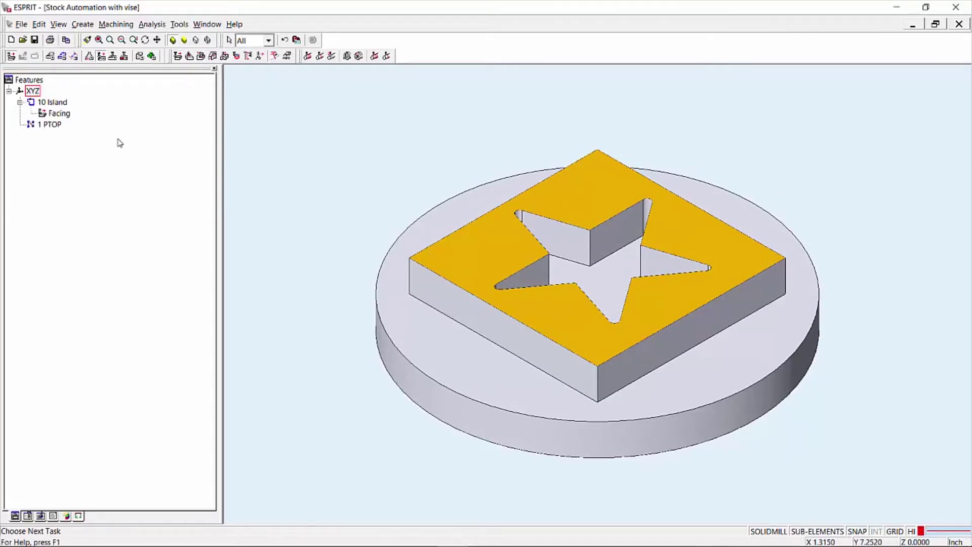
{"action": "left_click", "coordinate": [56, 103]}
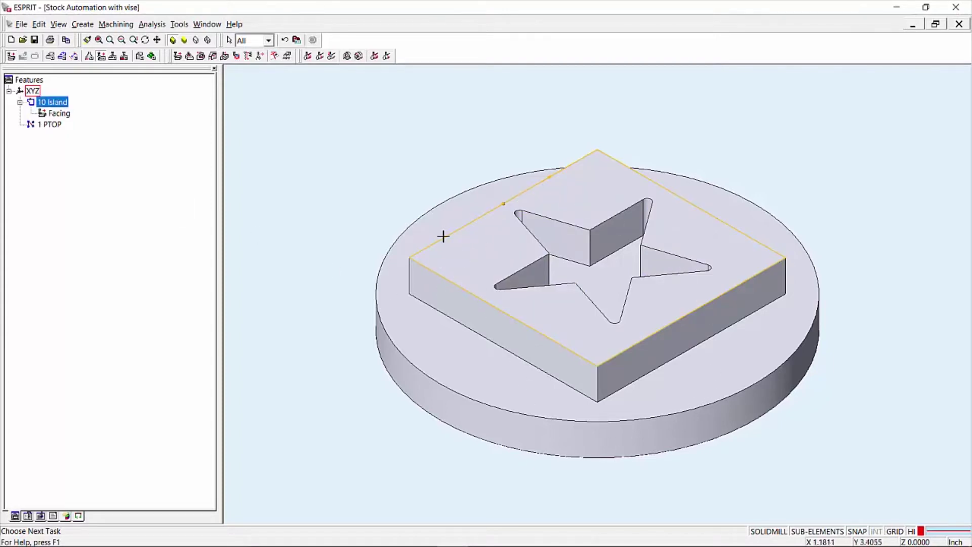
Reopen the Facing operation's parameters and confirm Stock Automation still reads No, leaving it unchanged
{"action": "left_click", "coordinate": [54, 114]}
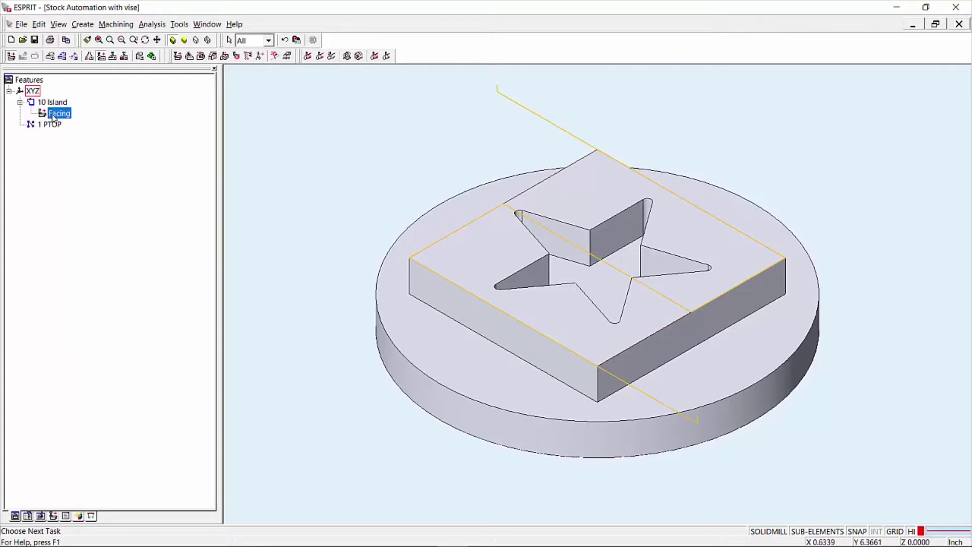
{"action": "double_click", "coordinate": [52, 115]}
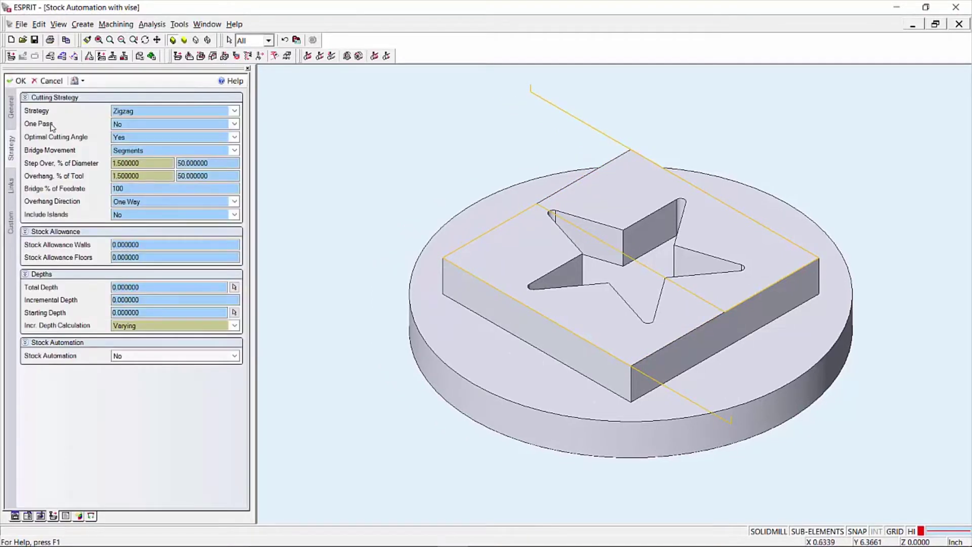
{"action": "left_click", "coordinate": [136, 360]}
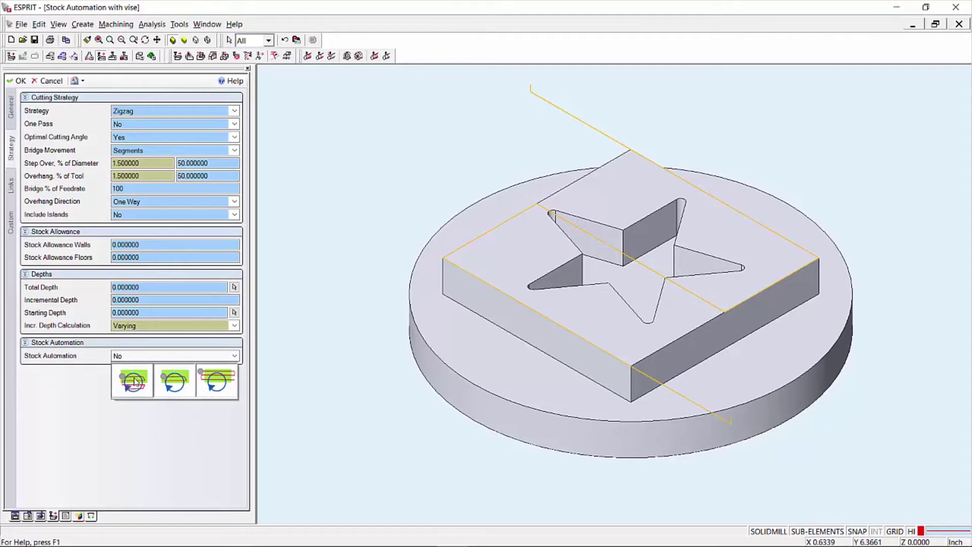
{"action": "left_click", "coordinate": [36, 82]}
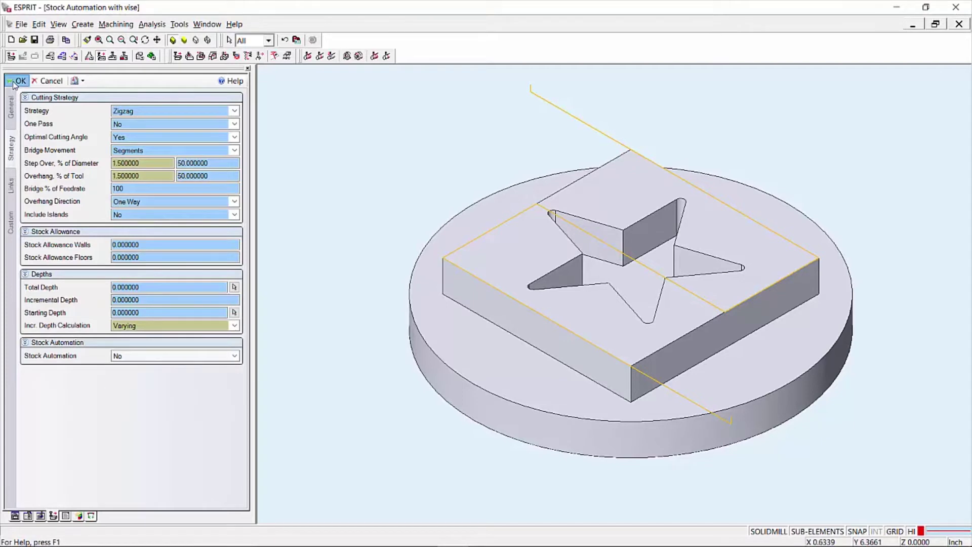
Run Advanced Simulation of the Facing toolpath so the stock's top face is machined flat
{"action": "left_click", "coordinate": [152, 55]}
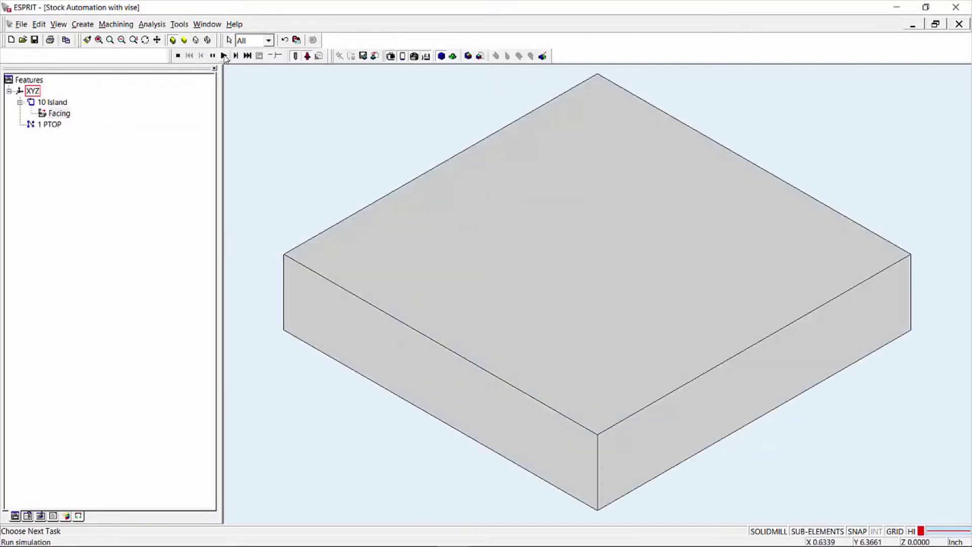
{"action": "left_click", "coordinate": [223, 56]}
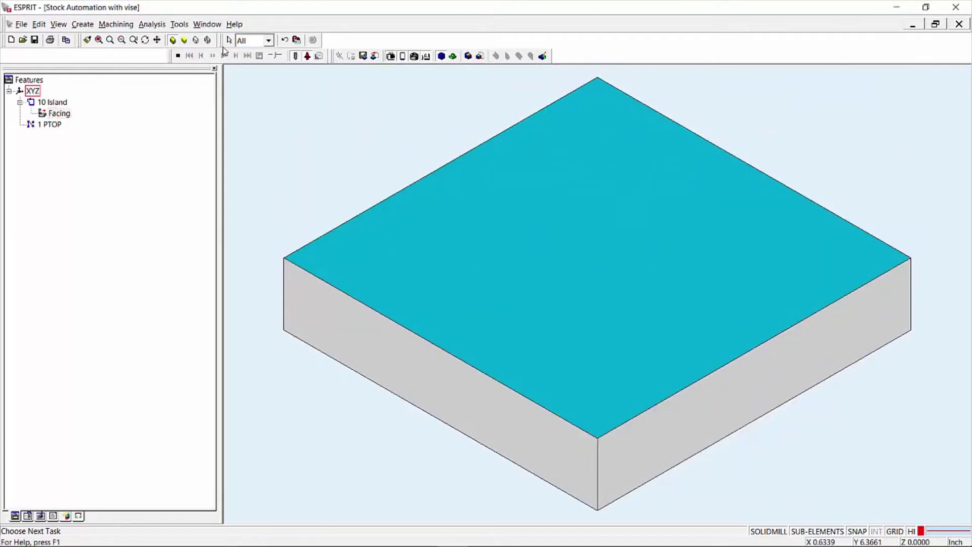
Change the Facing operation's Stock Automation from No to Yes and apply it
{"action": "left_click", "coordinate": [179, 57]}
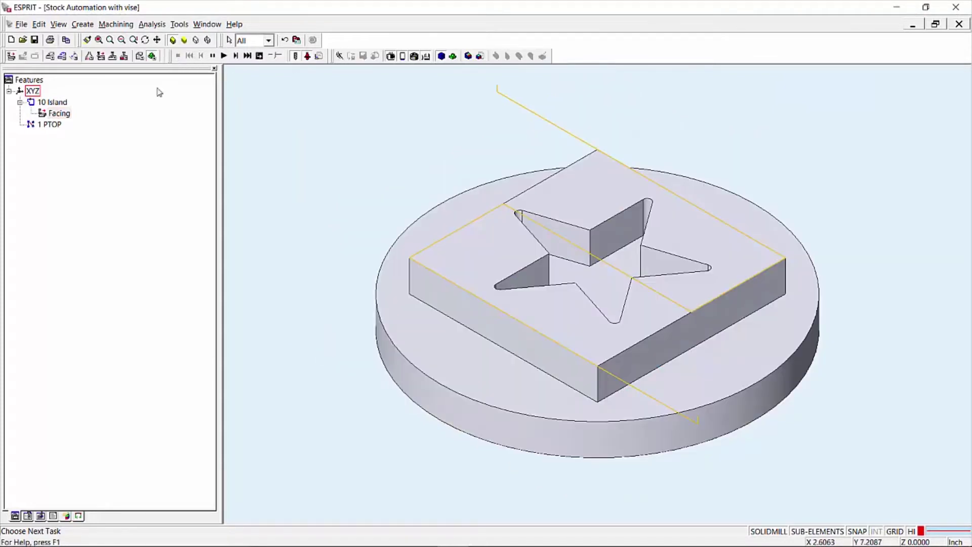
{"action": "left_click", "coordinate": [57, 116]}
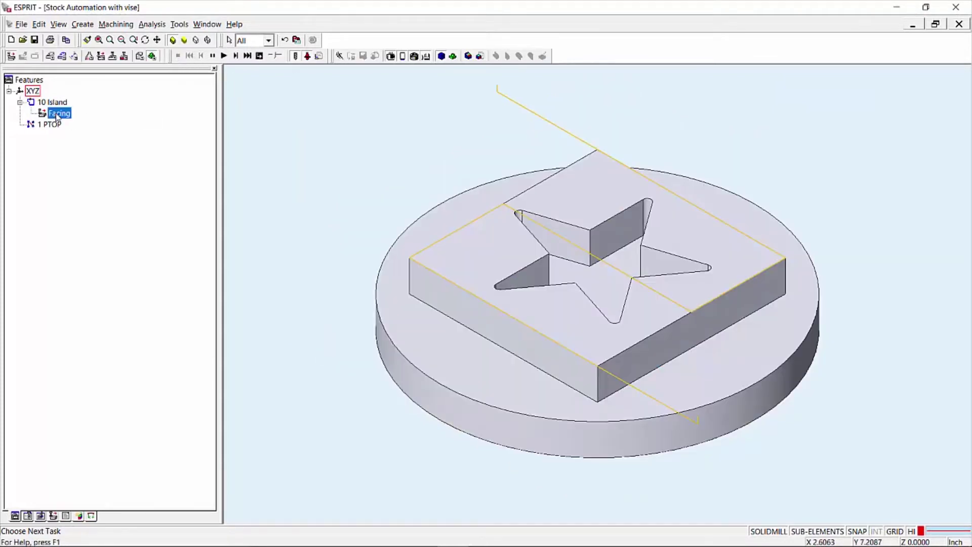
{"action": "double_click", "coordinate": [57, 115]}
{"action": "left_click", "coordinate": [147, 356]}
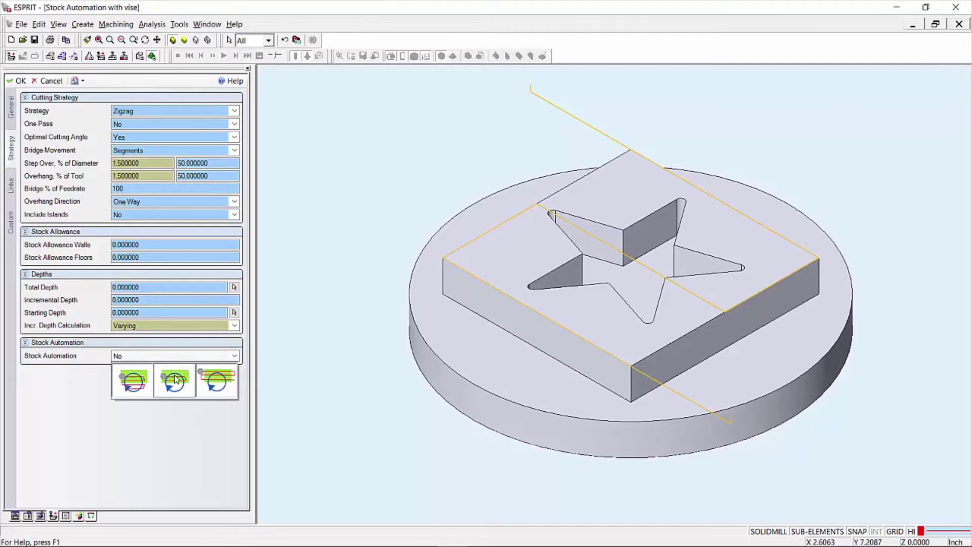
{"action": "left_click", "coordinate": [213, 390]}
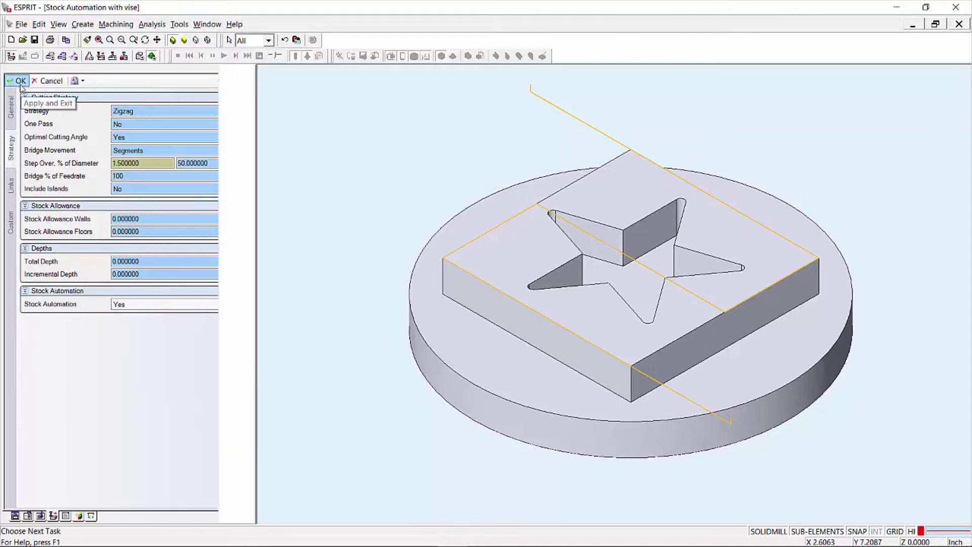
{"action": "left_click", "coordinate": [20, 82]}
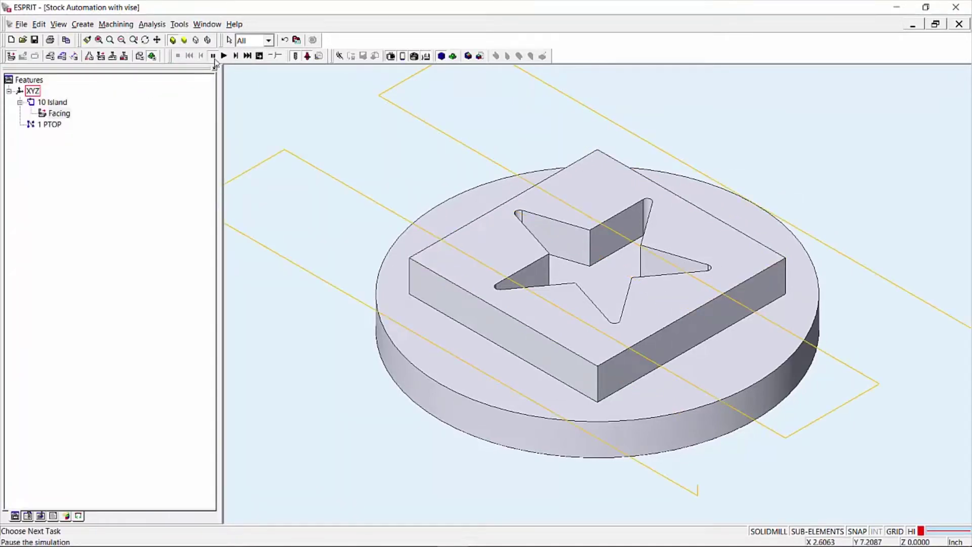
Simulate the updated Facing cut on the stock block, then return to the part view
{"action": "left_click", "coordinate": [214, 57]}
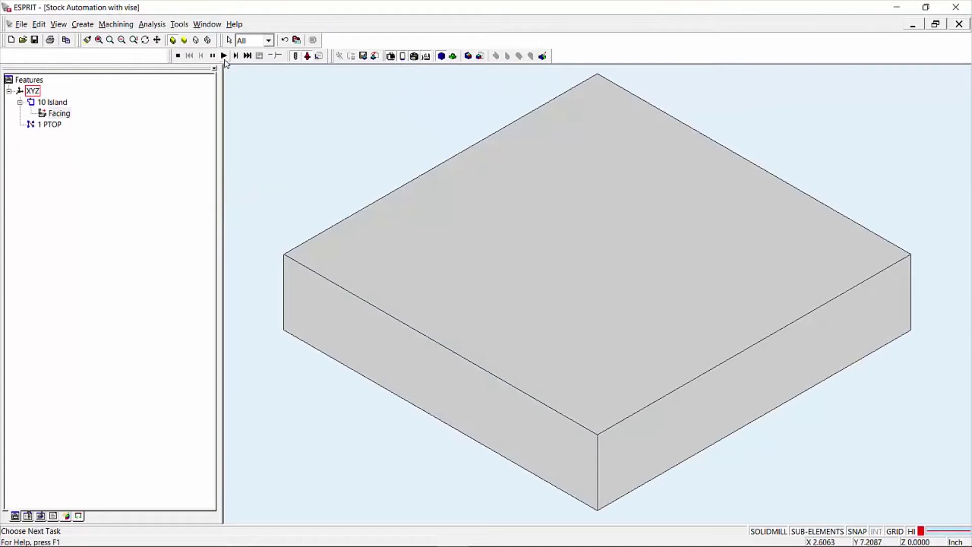
{"action": "left_click", "coordinate": [225, 58]}
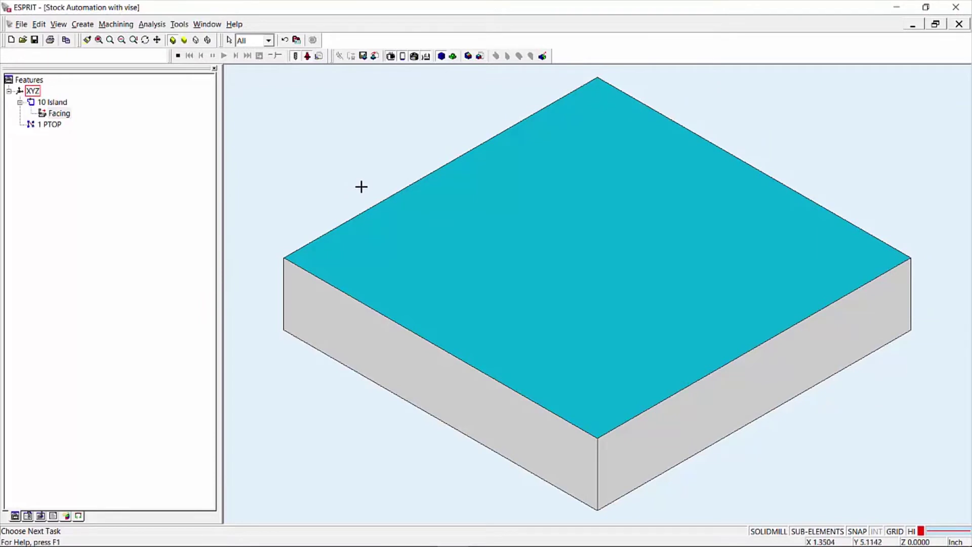
{"action": "left_click", "coordinate": [178, 55]}
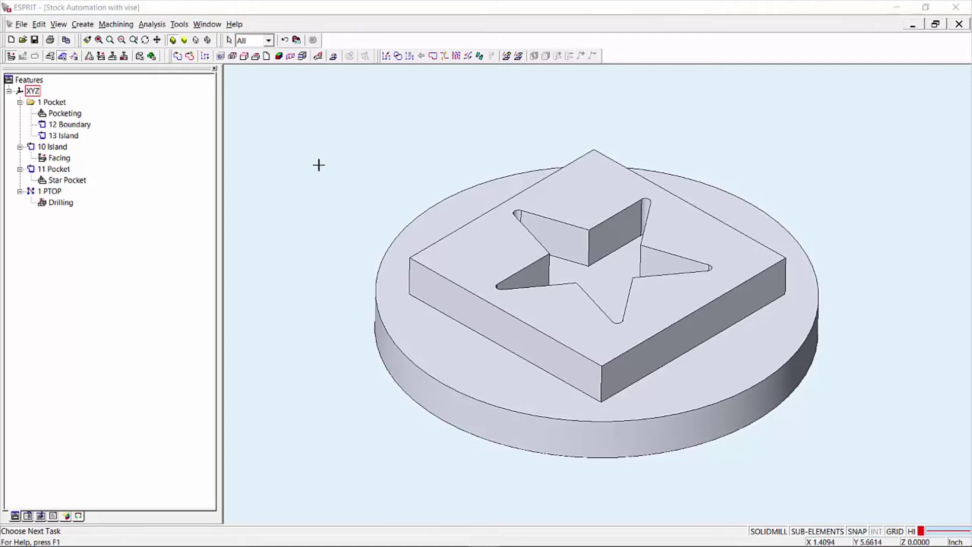
Show the Operations list with Facing, Pocketing, Star Pocket and Drilling in machining order
{"action": "left_click", "coordinate": [40, 516]}
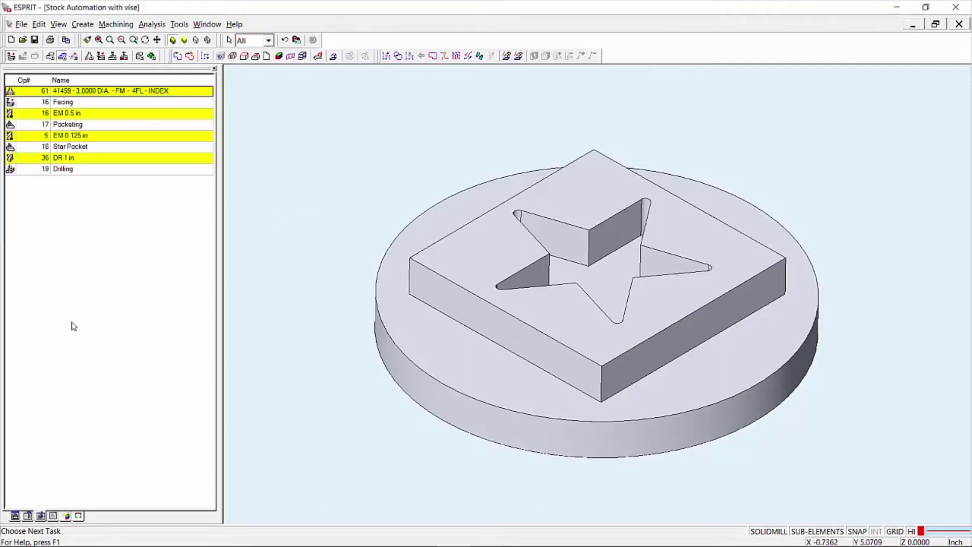
Drag Drilling above the EM 0.125 in tool, rebuild Star Pocket, and open its parameters
{"action": "left_click", "coordinate": [66, 169]}
{"action": "left_click_drag", "start_coordinate": [75, 176], "coordinate": [78, 150]}
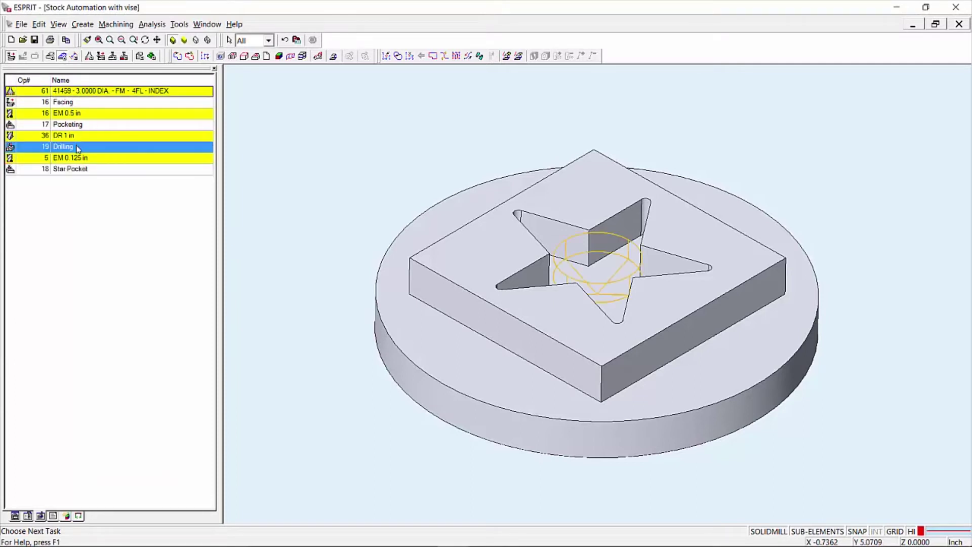
{"action": "left_click", "coordinate": [79, 172]}
{"action": "scroll", "coordinate": [602, 276], "scroll_direction": "up", "scroll_amount": 5}
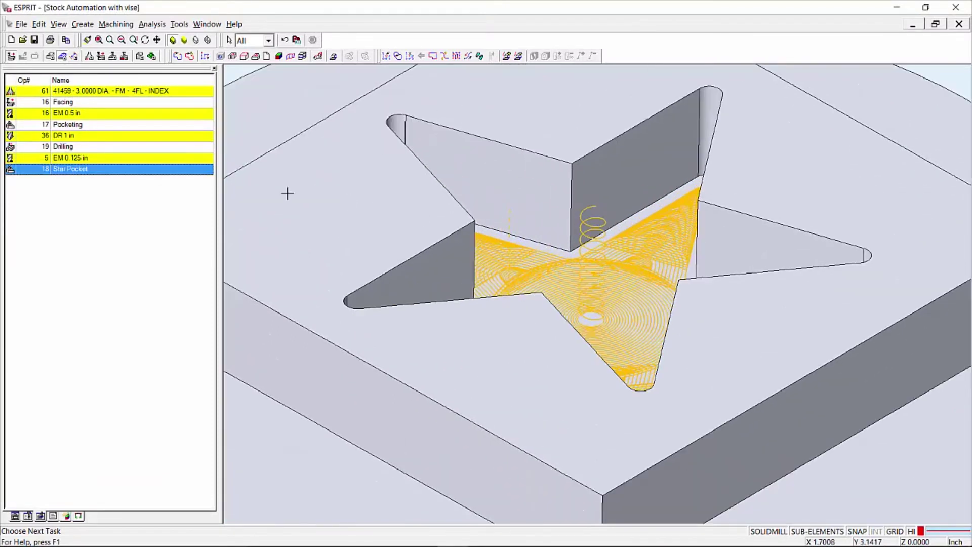
{"action": "right_click", "coordinate": [133, 177]}
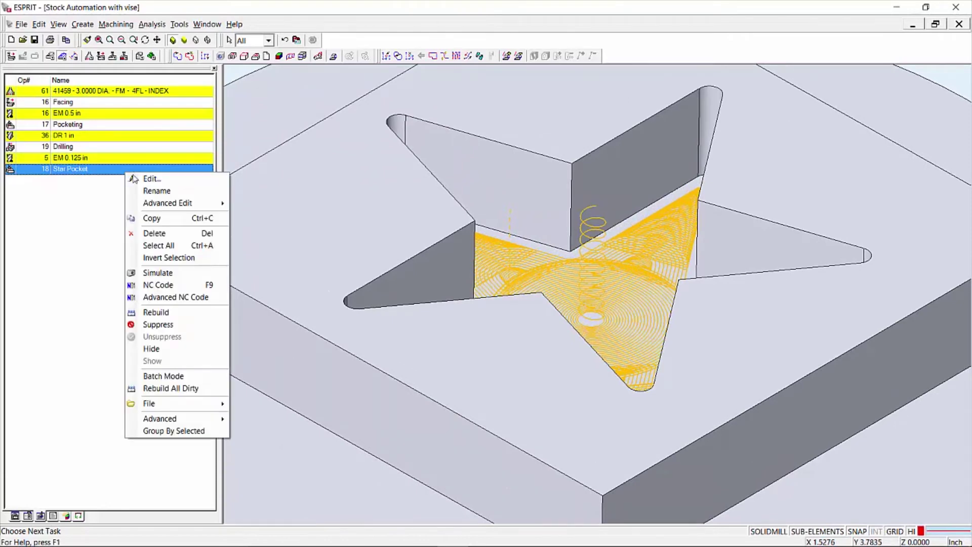
{"action": "left_click", "coordinate": [180, 312]}
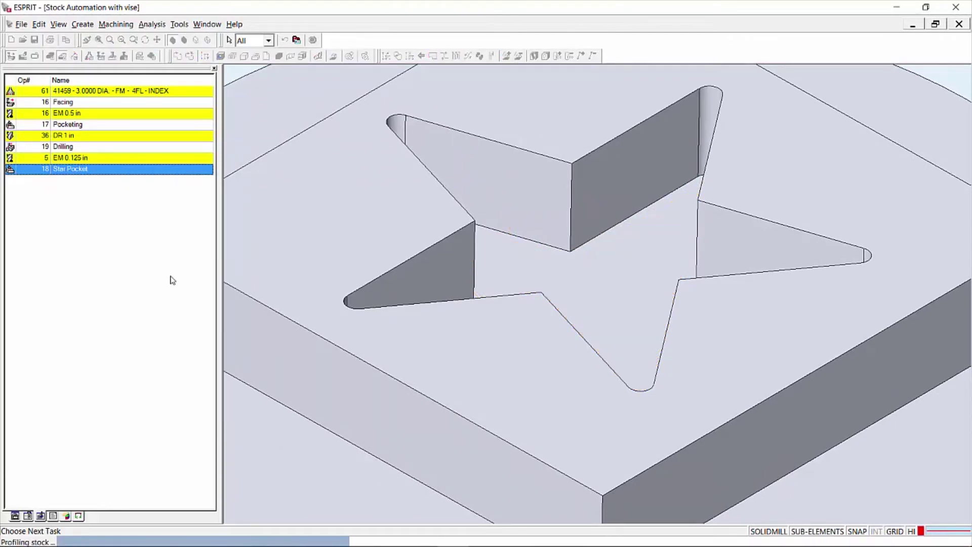
{"action": "double_click", "coordinate": [130, 170]}
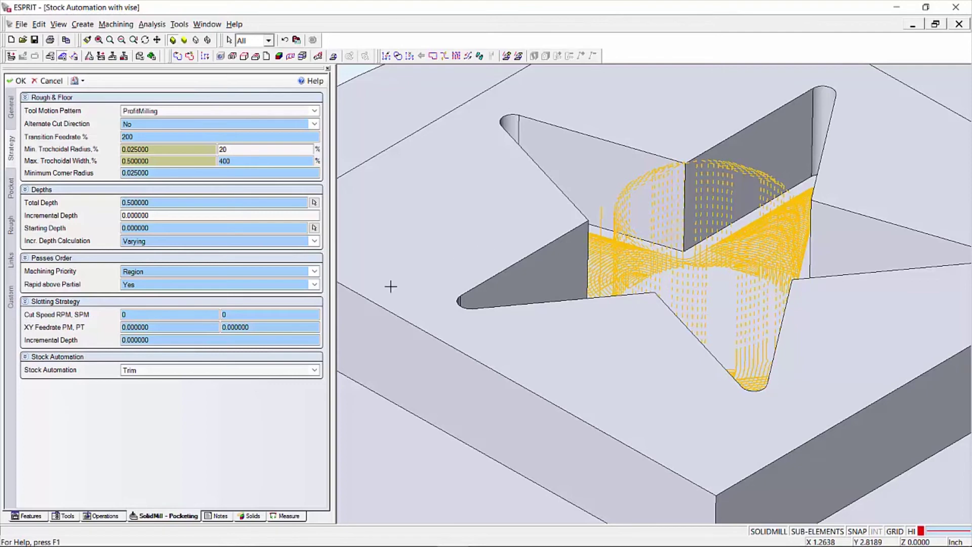
Change Star Pocket's Stock Automation from Trim to Yes and apply the change
{"action": "left_click", "coordinate": [233, 371]}
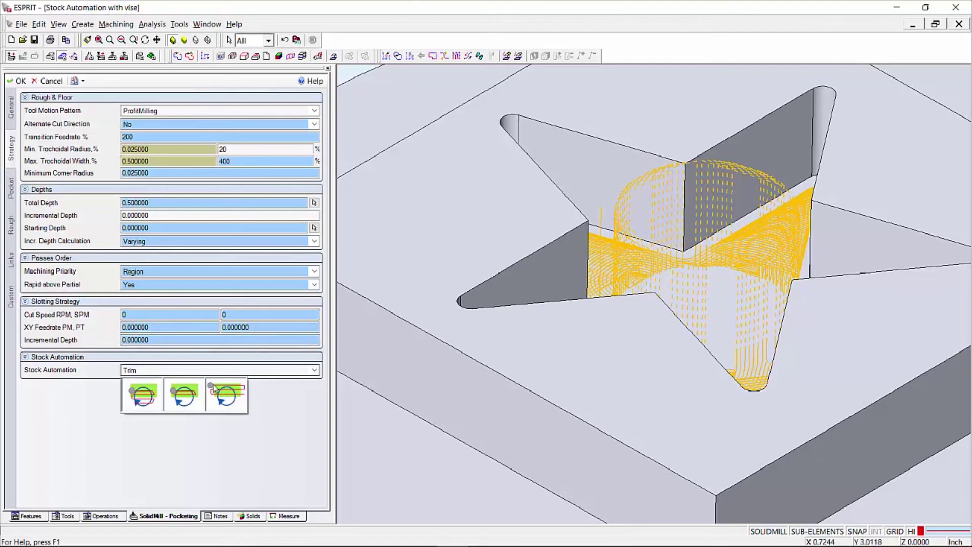
{"action": "left_click", "coordinate": [241, 394]}
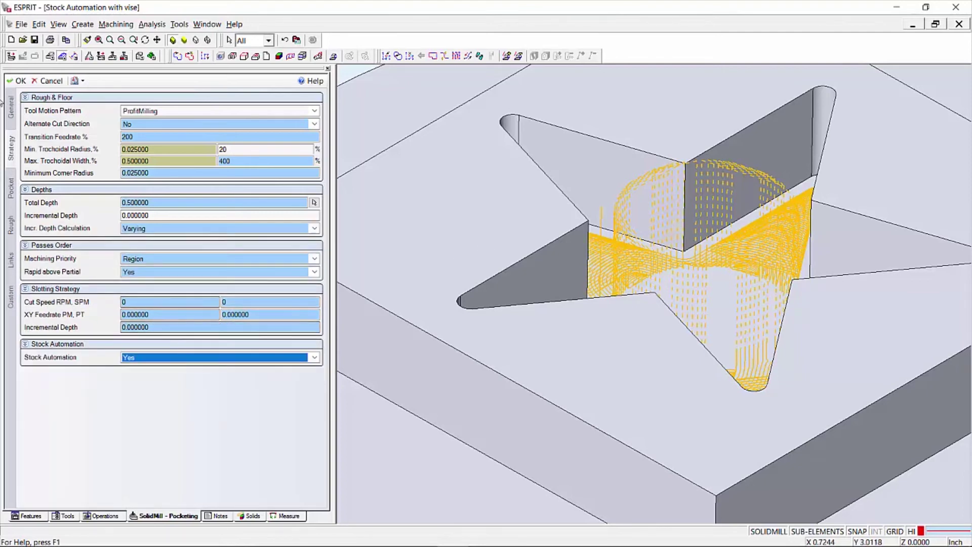
{"action": "left_click", "coordinate": [19, 81]}
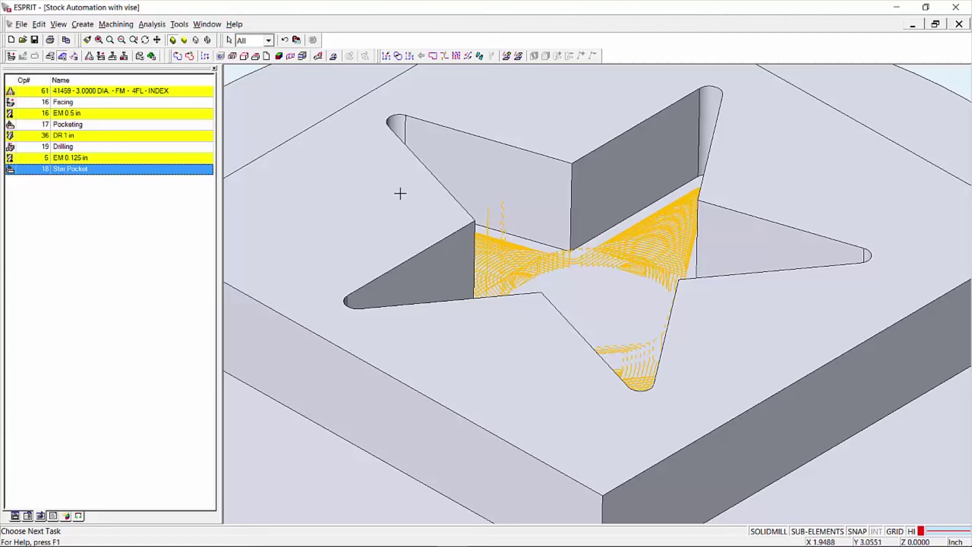
Simulate all operations and tilt the view to inspect the star pocket around the drilled hole
{"action": "scroll", "coordinate": [400, 189], "scroll_direction": "down", "scroll_amount": 5}
{"action": "middle_click_drag", "start_coordinate": [400, 198], "coordinate": [527, 289]}
{"action": "left_click", "coordinate": [236, 92]}
{"action": "left_click", "coordinate": [152, 56]}
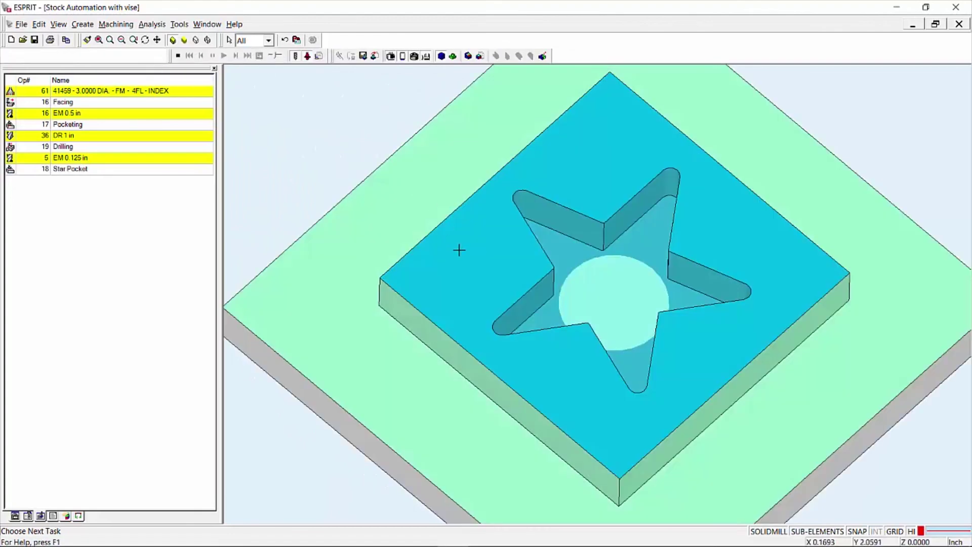
{"action": "mouse_move", "coordinate": [459, 250]}
{"action": "middle_mouse_down"}
{"action": "mouse_move", "coordinate": [455, 232]}
{"action": "mouse_move", "coordinate": [452, 253]}
{"action": "middle_mouse_up"}
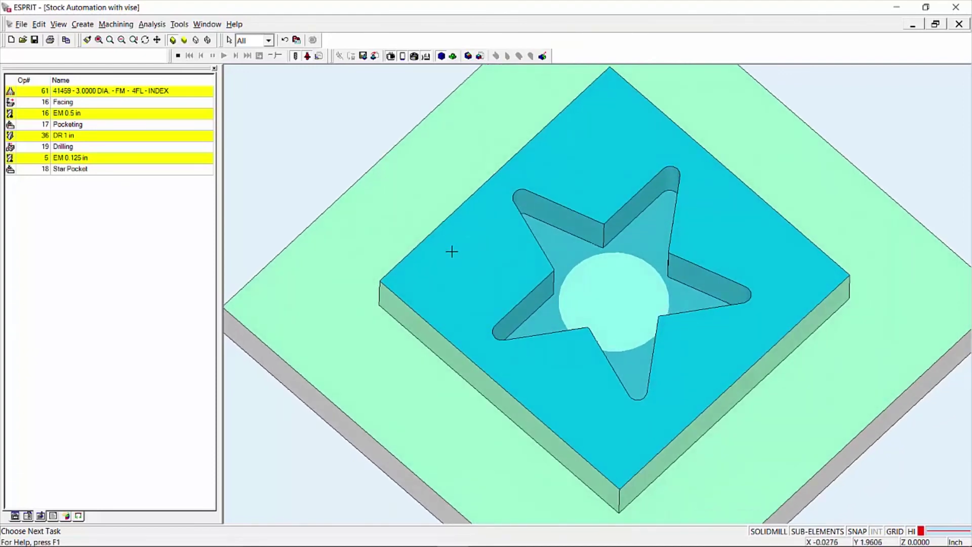